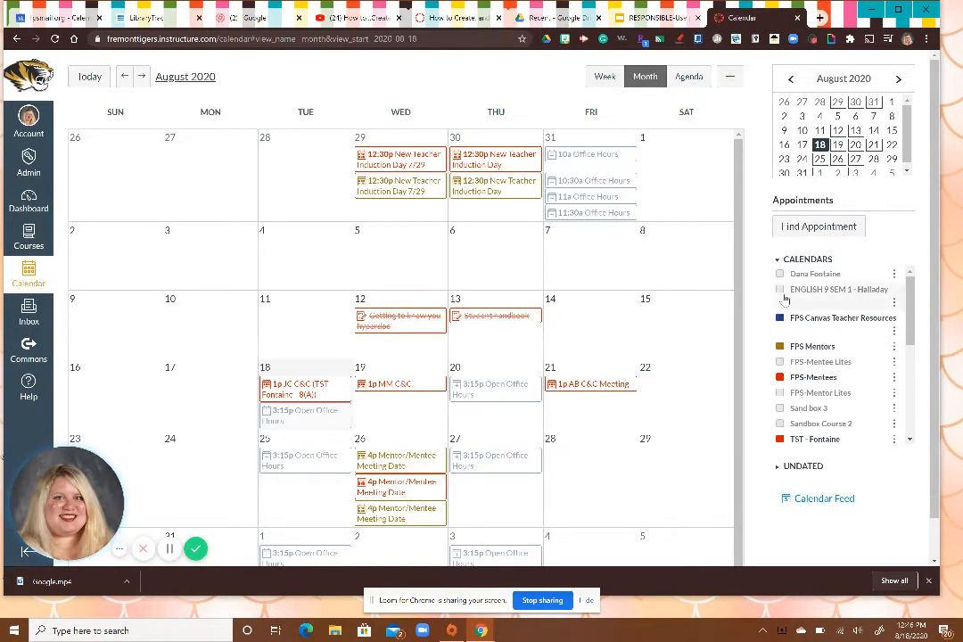
Show the English 9 Sem 1 and FPS-Mentor Lites calendars in the month view.
{"action": "left_click", "coordinate": [780, 291]}
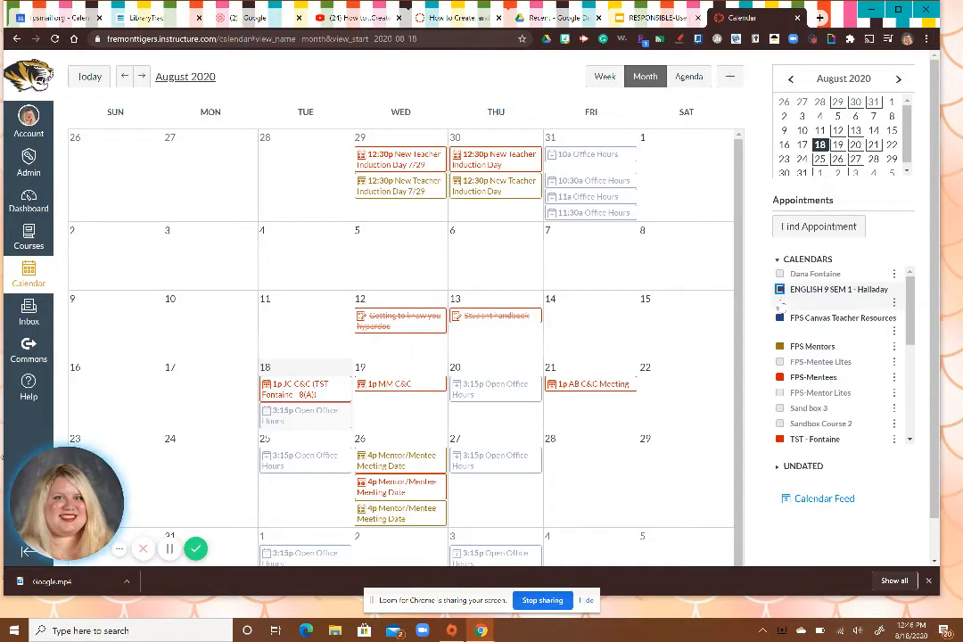
{"action": "left_click", "coordinate": [780, 393]}
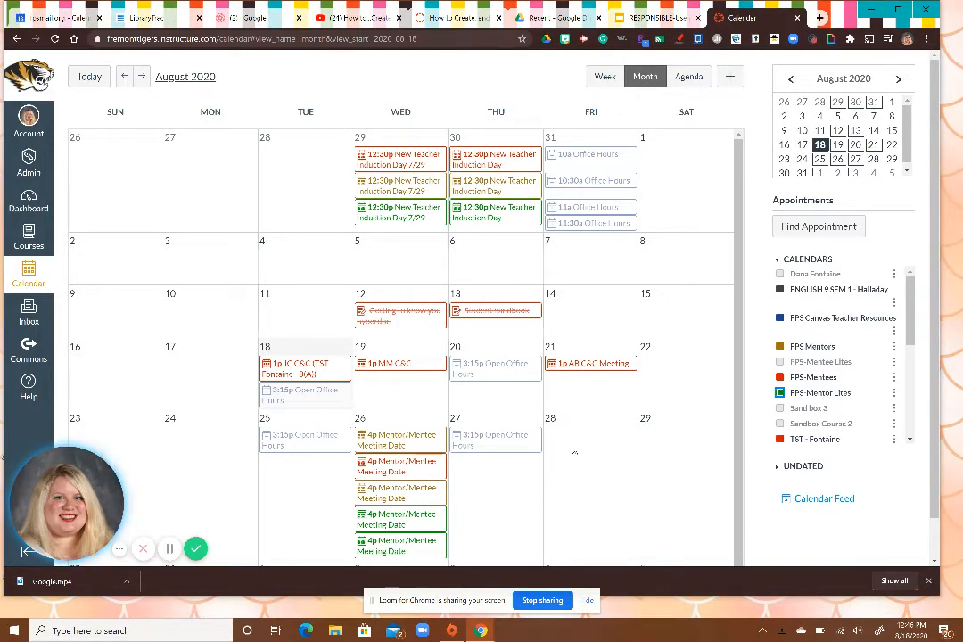
Start a to-do item on August 28, 2020, titled "Pick up" followed by the person's first name.
{"action": "left_click", "coordinate": [574, 453]}
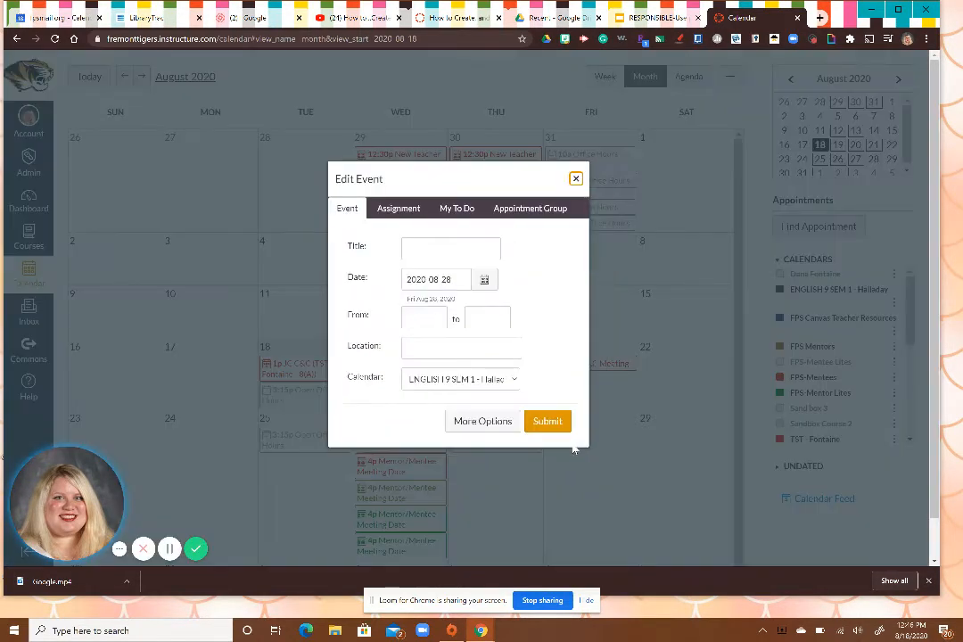
{"action": "left_click", "coordinate": [456, 209]}
{"action": "left_click", "coordinate": [437, 241]}
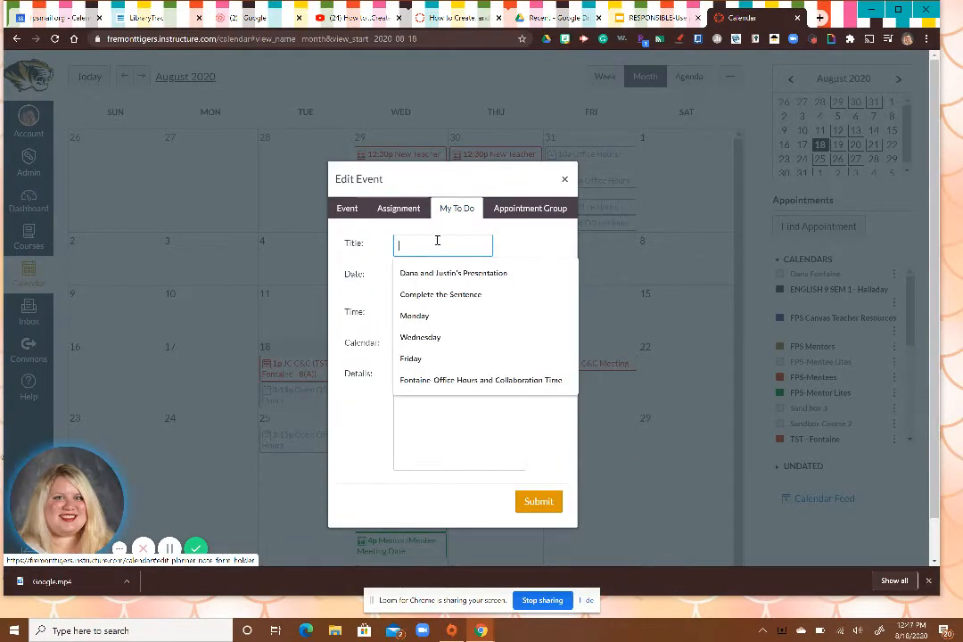
{"action": "type", "text": "Pick up"}
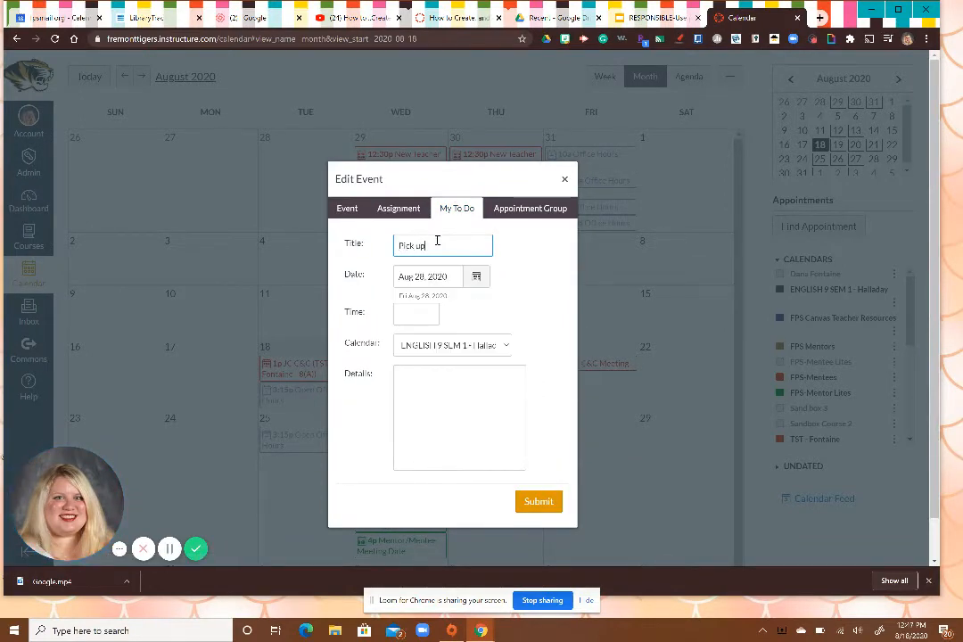
{"action": "type", "text": " Delilah"}
Set the to-do's time to 4:30pm, keep the English 9 Sem 1 calendar and begin the details with "D".
{"action": "left_click", "coordinate": [408, 317]}
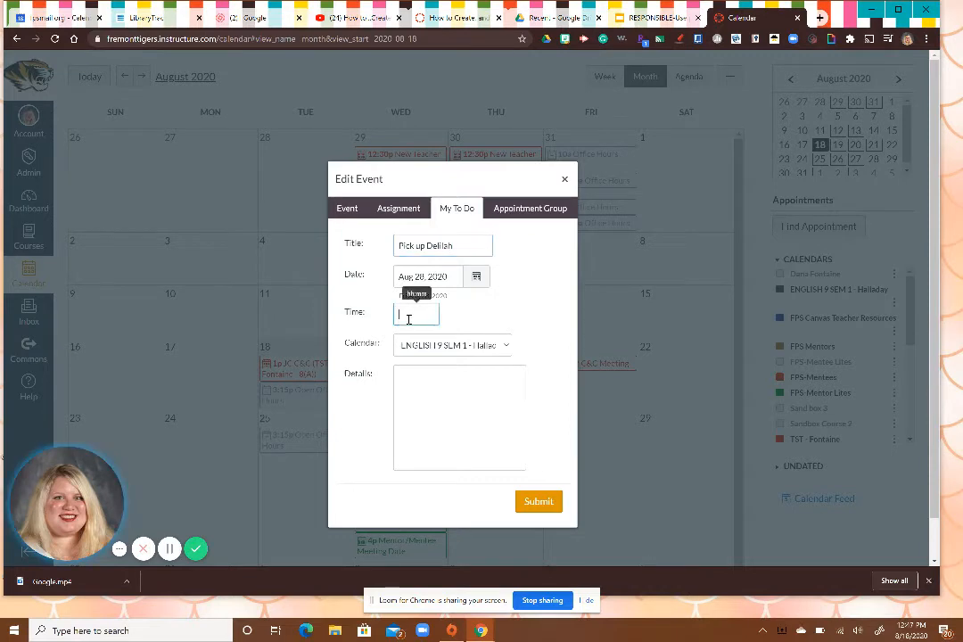
{"action": "type", "text": "4"}
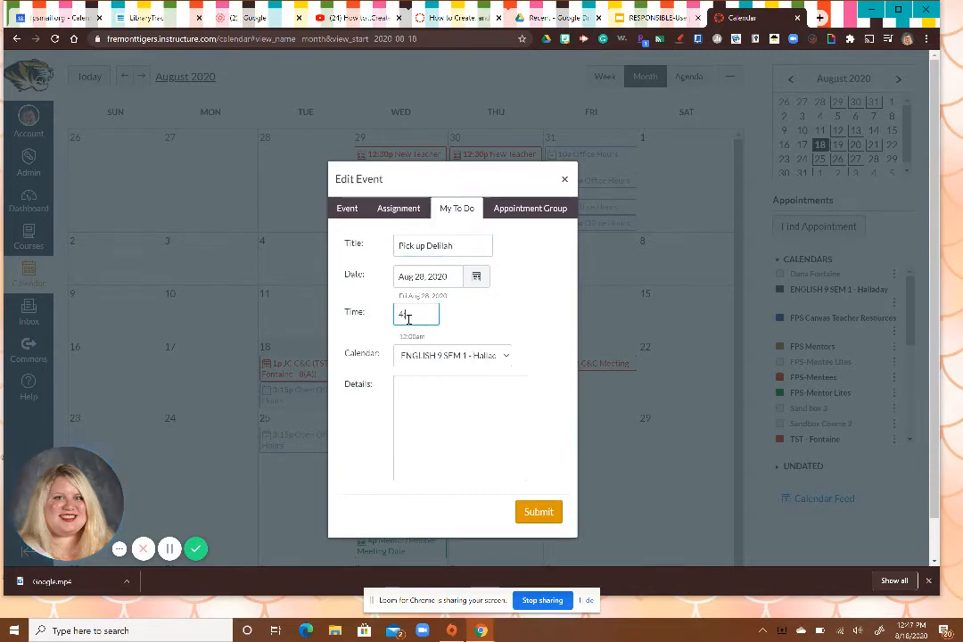
{"action": "type", "text": ":30pm"}
{"action": "left_click", "coordinate": [437, 356]}
{"action": "left_click", "coordinate": [438, 378]}
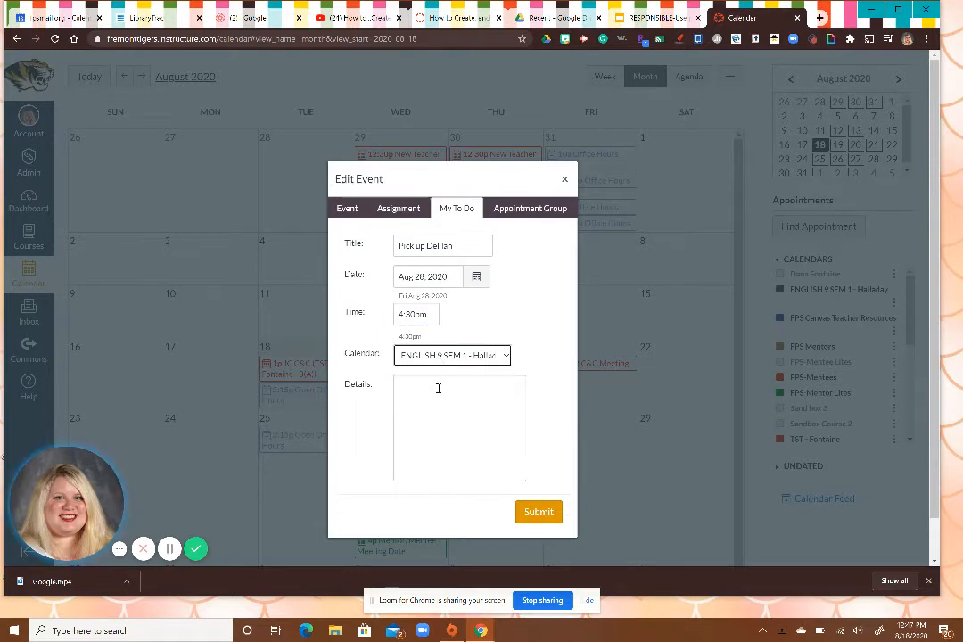
{"action": "left_click", "coordinate": [436, 393]}
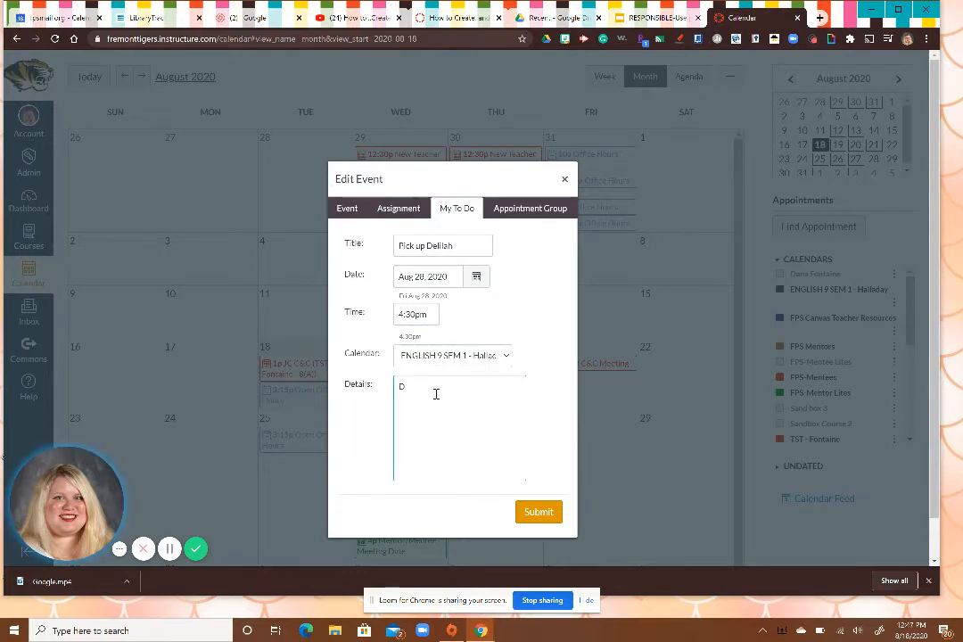
Draft an assignment for August 28, 2020, titled "Big project due", in the Assignments group.
{"action": "left_click", "coordinate": [408, 208]}
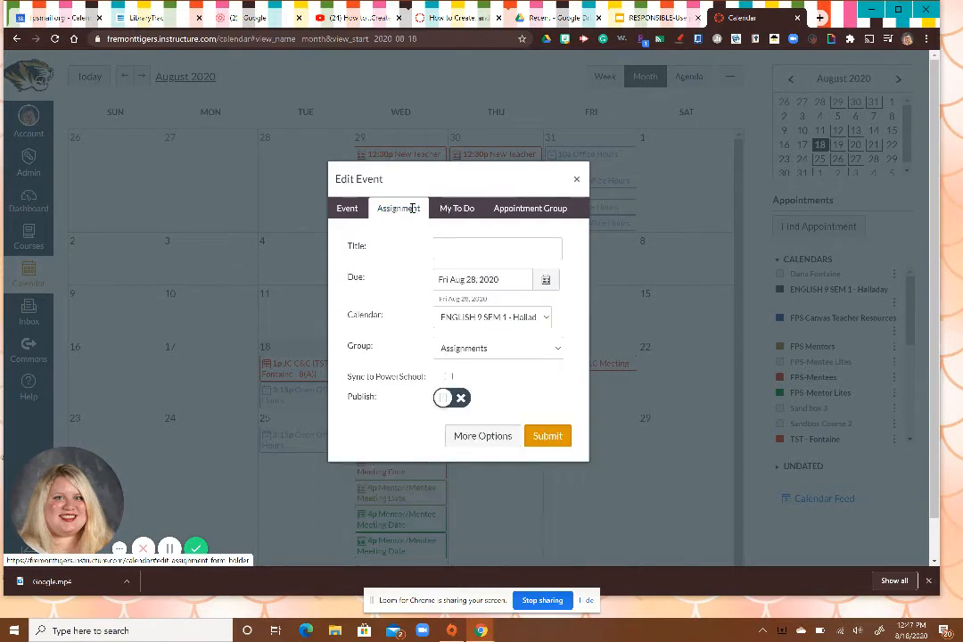
{"action": "left_click", "coordinate": [452, 244]}
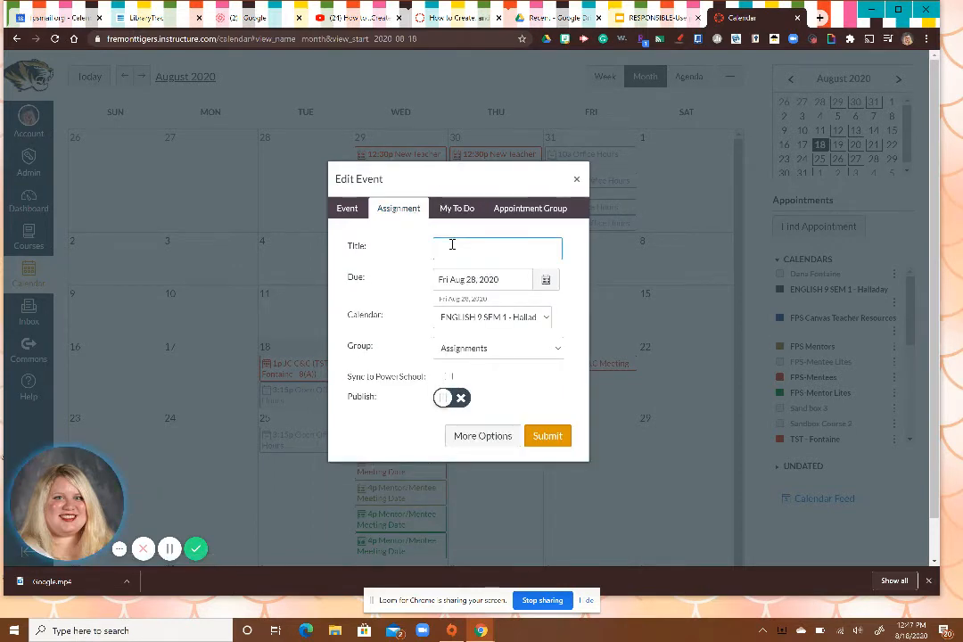
{"action": "type", "text": "Big project due"}
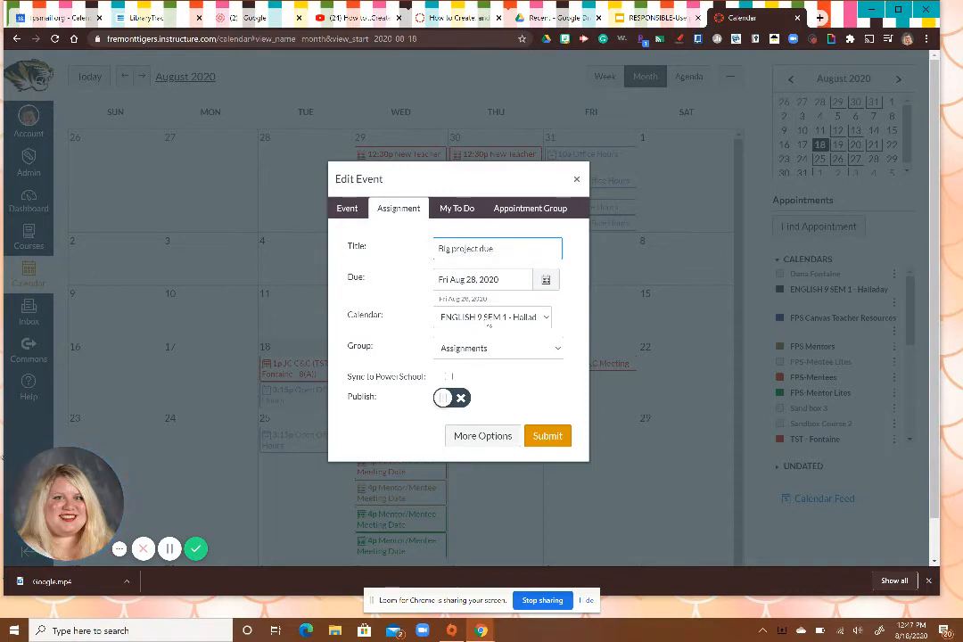
{"action": "left_click", "coordinate": [496, 348]}
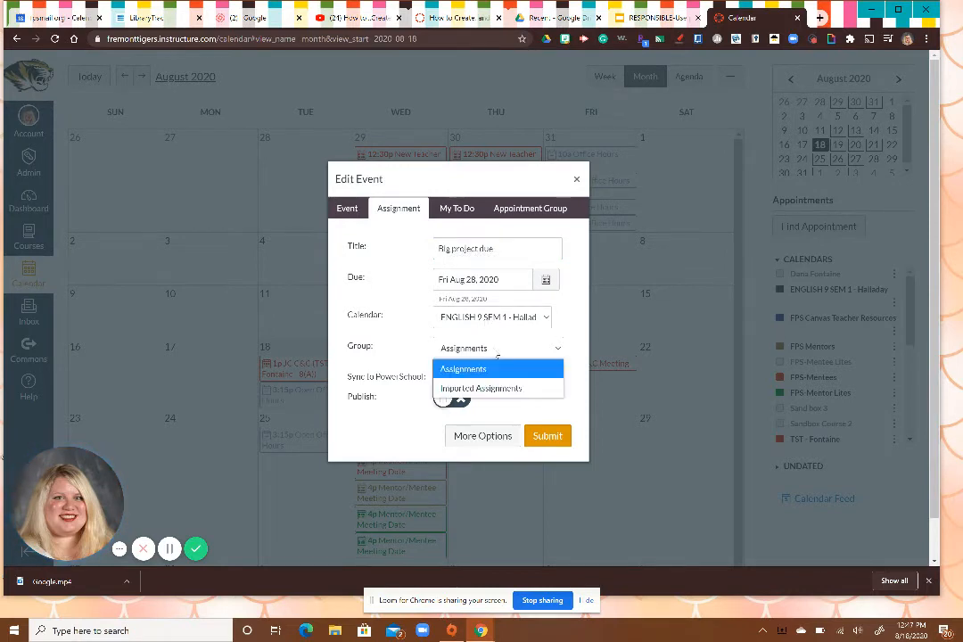
{"action": "left_click", "coordinate": [498, 354]}
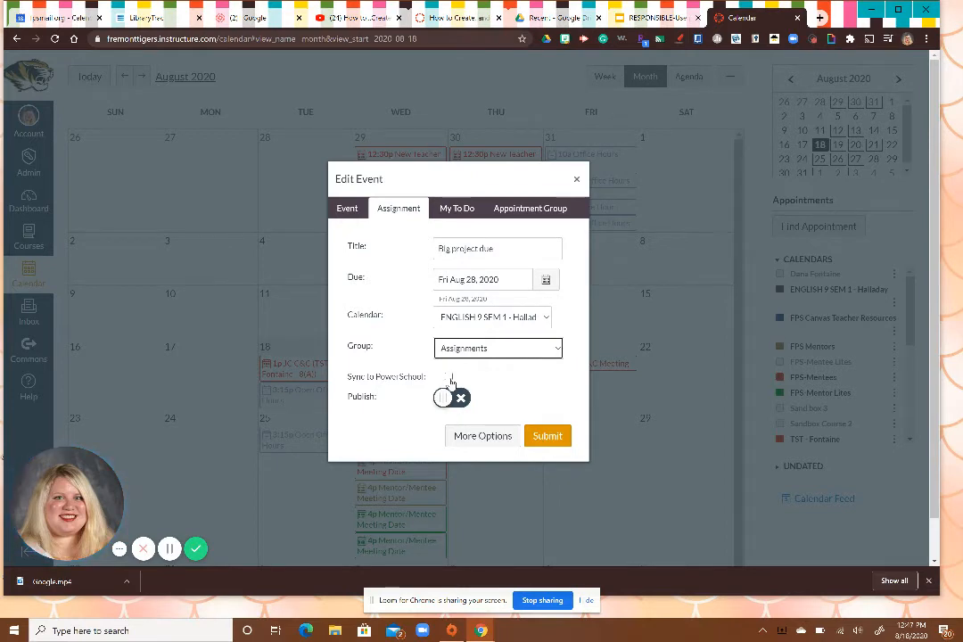
Open the assignment's full options page and look over its description editor and grading settings.
{"action": "left_click", "coordinate": [467, 437]}
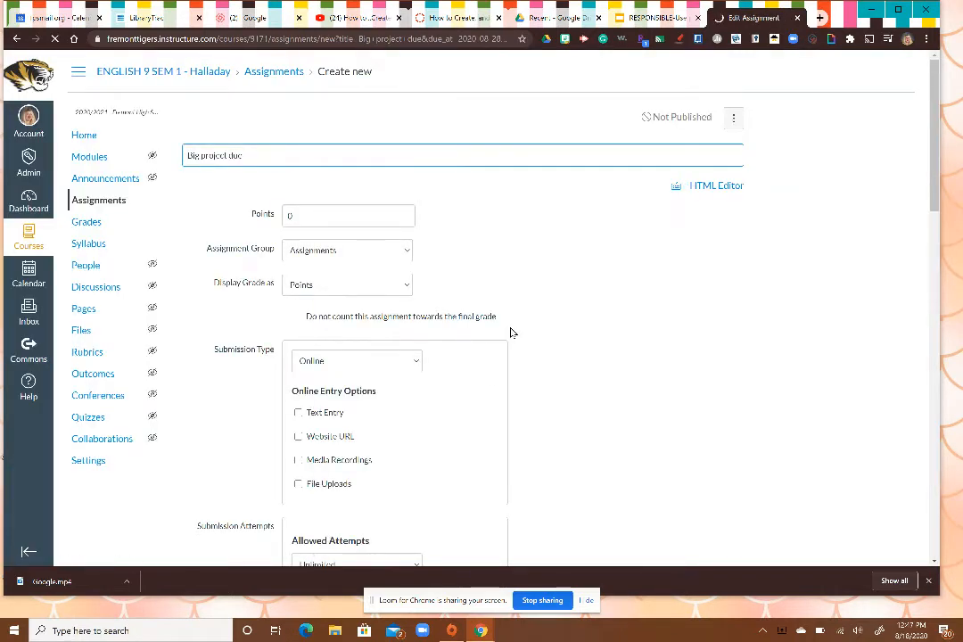
{"action": "scroll", "coordinate": [513, 332], "scroll_direction": "down", "scroll_amount": 1}
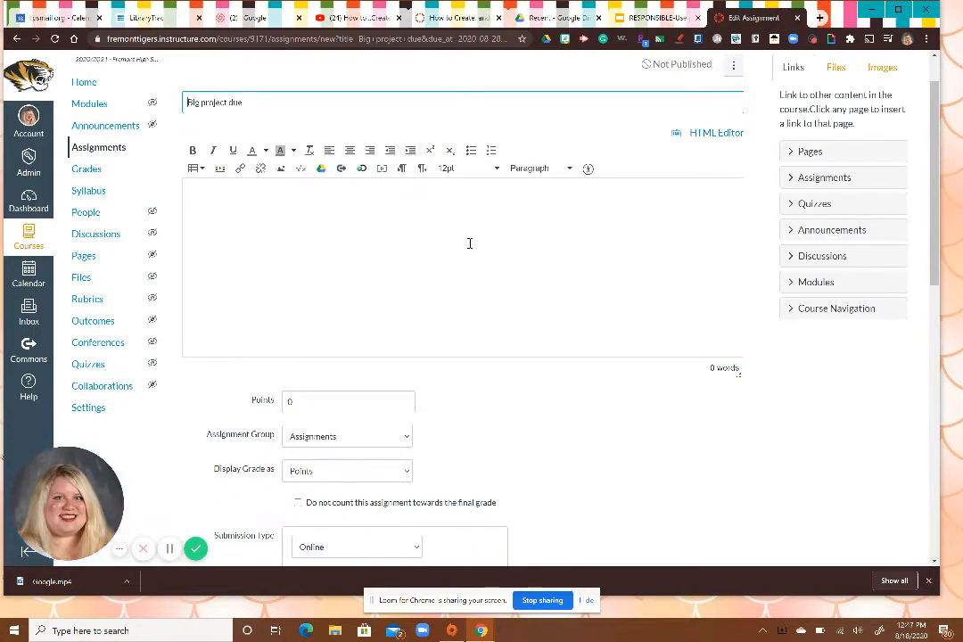
{"action": "scroll", "coordinate": [469, 243], "scroll_direction": "up", "scroll_amount": 1}
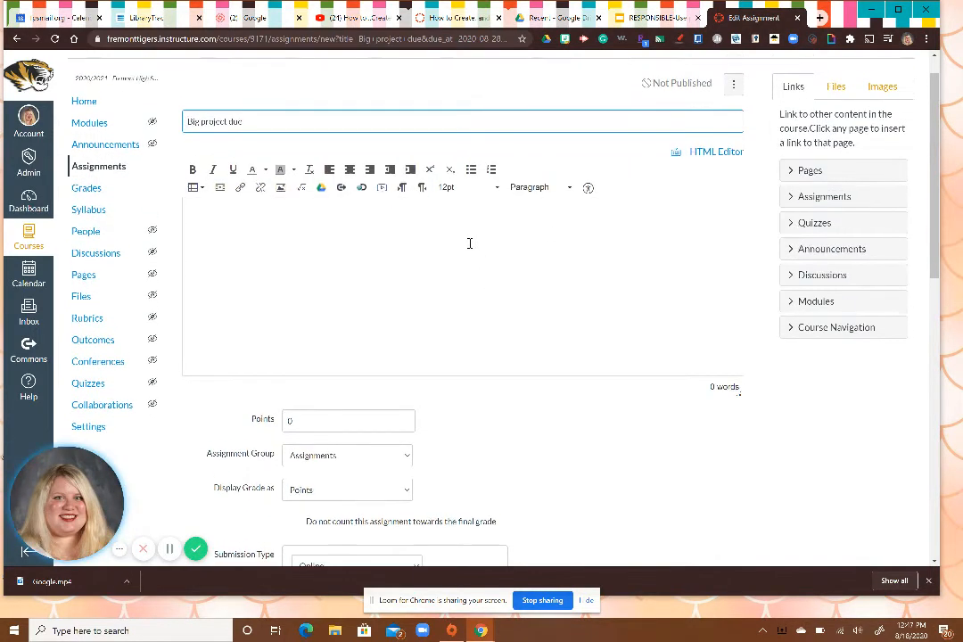
Leave the assignment unsaved and open the calendar of the Your Virtual Library course.
{"action": "left_click", "coordinate": [89, 104]}
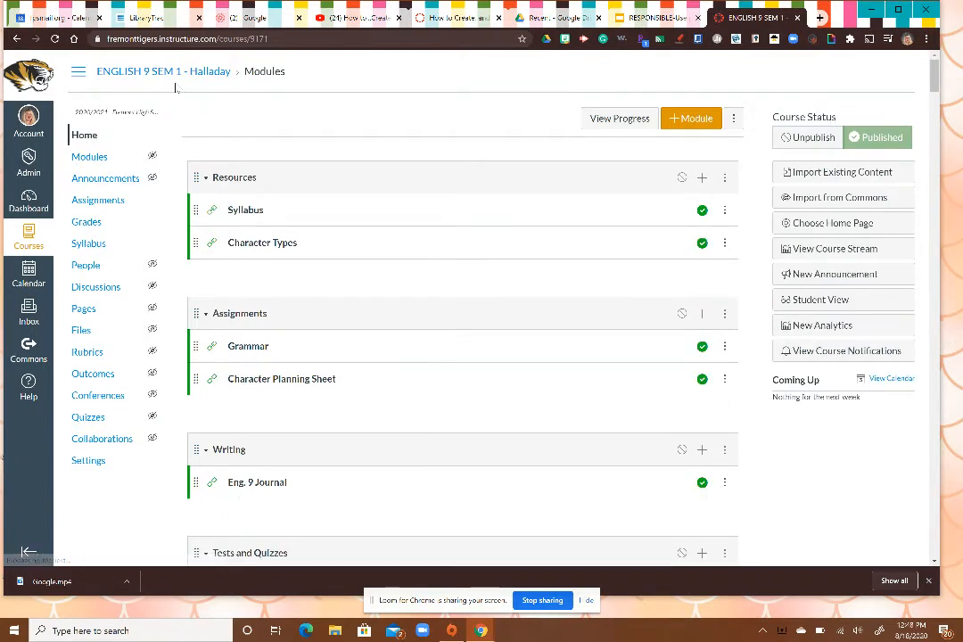
{"action": "left_click", "coordinate": [30, 196]}
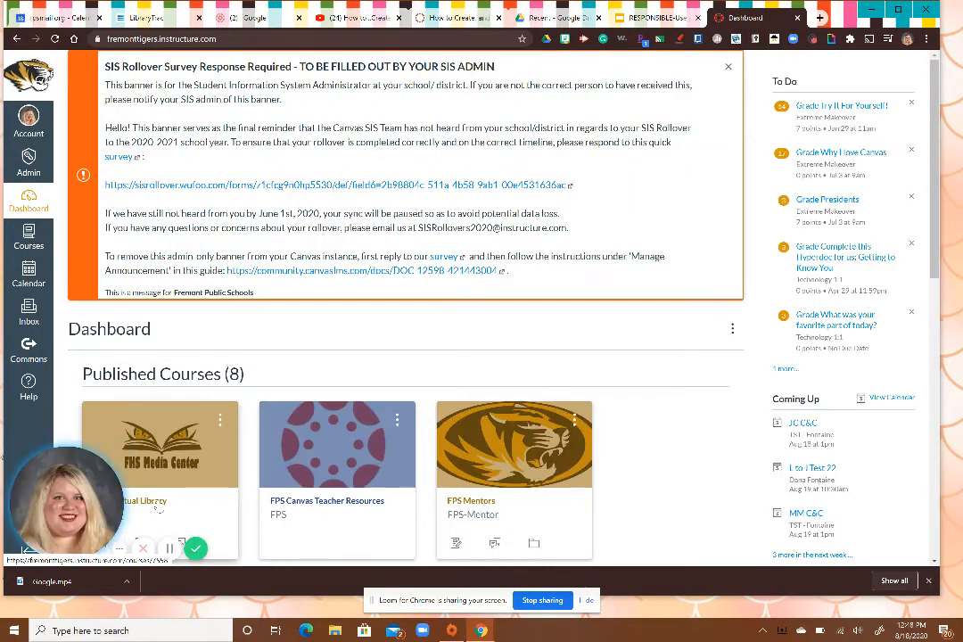
{"action": "left_click", "coordinate": [157, 504]}
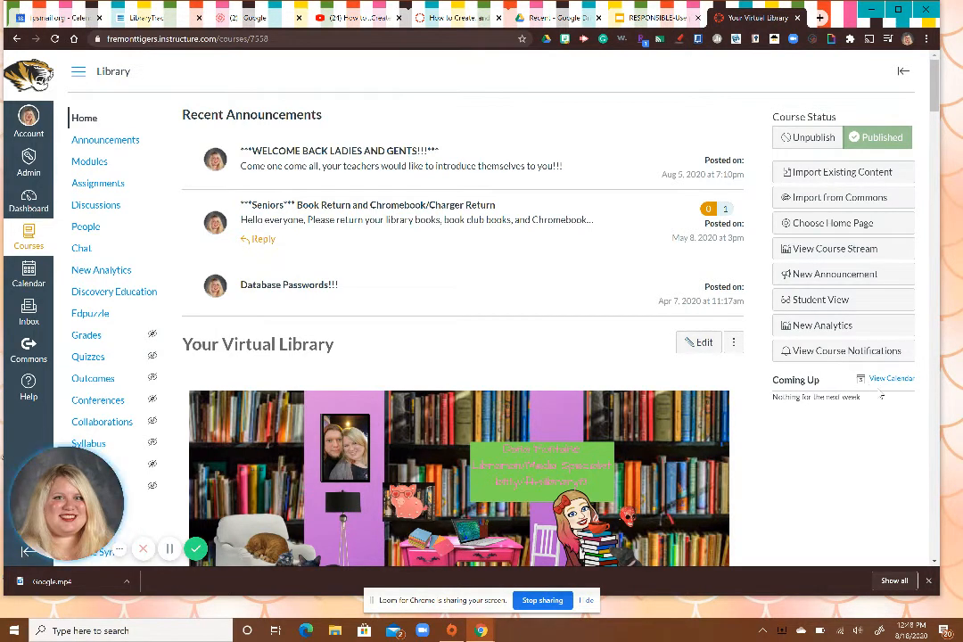
{"action": "left_click", "coordinate": [888, 381]}
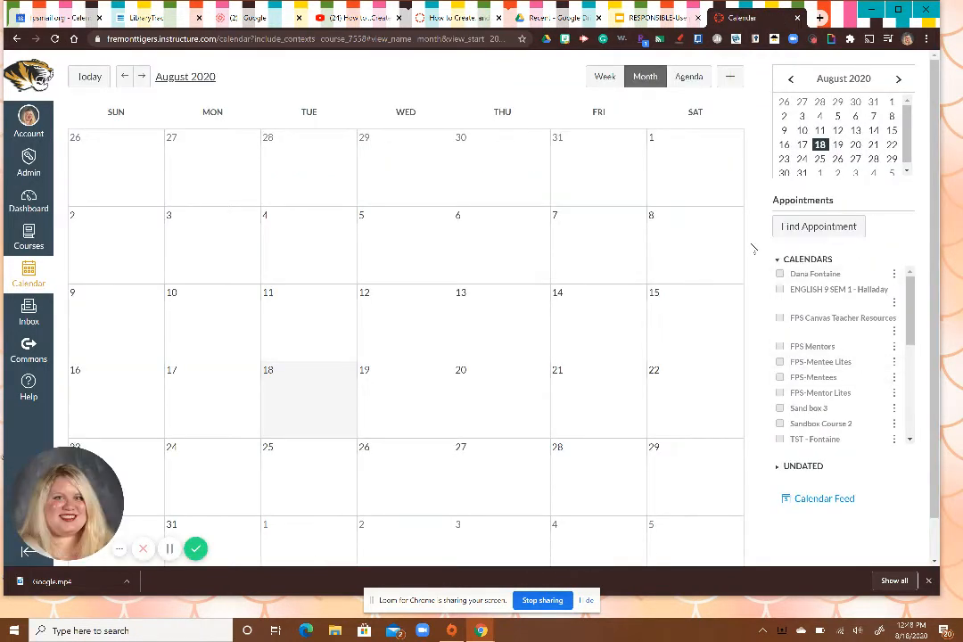
Start an appointment group on August 22, 2020, named "Ice Cream Social", with the location "FHs Library".
{"action": "left_click", "coordinate": [691, 403]}
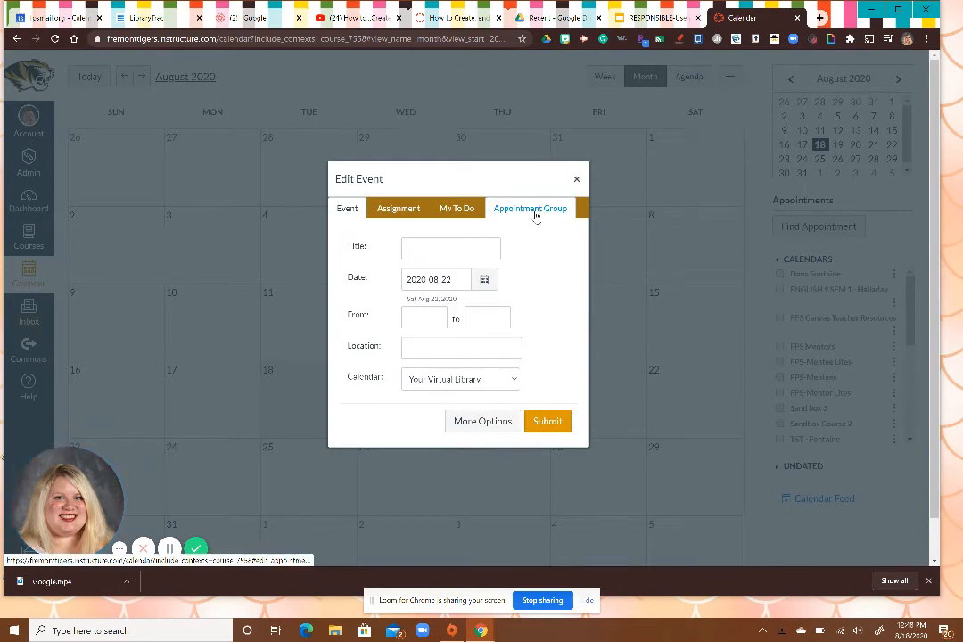
{"action": "left_click", "coordinate": [534, 215]}
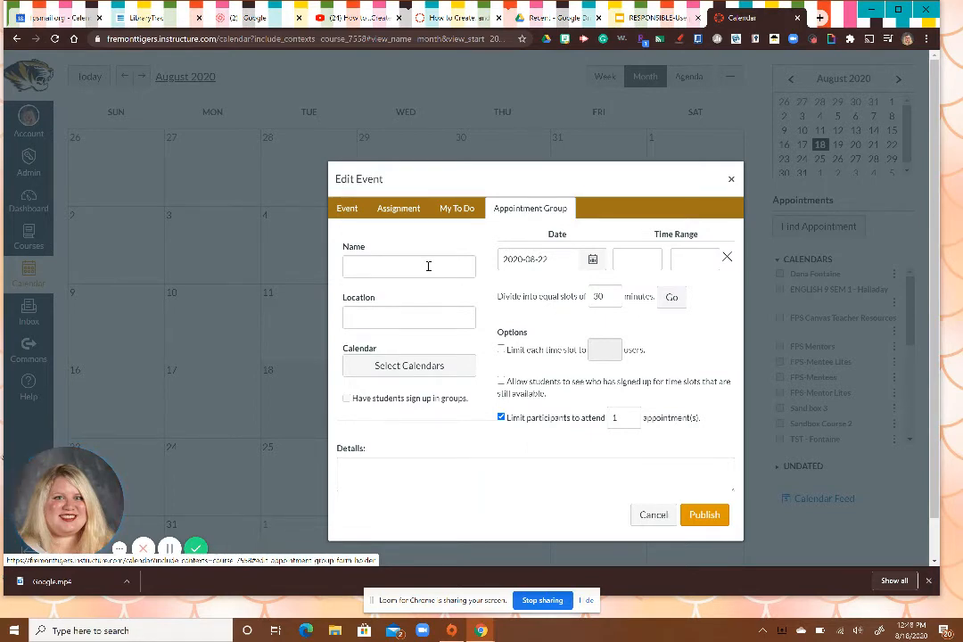
{"action": "left_click", "coordinate": [428, 266]}
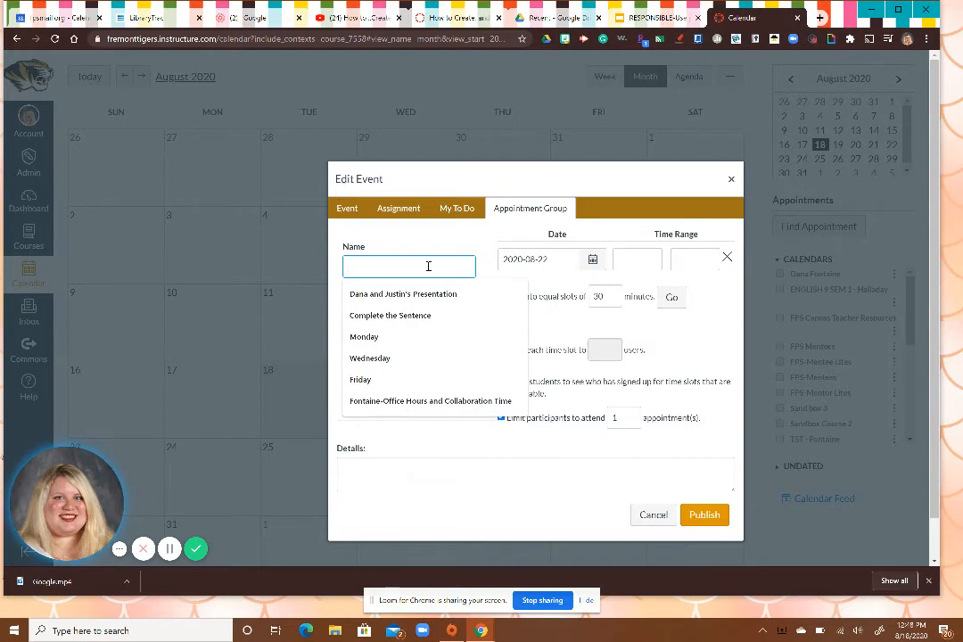
{"action": "type", "text": "Ice Cream Social"}
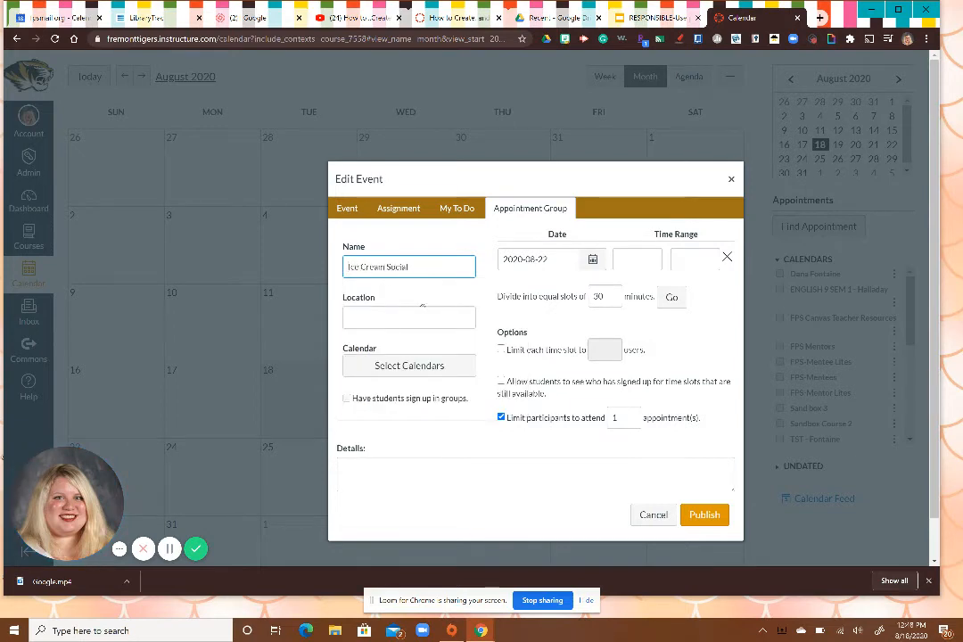
{"action": "left_click", "coordinate": [416, 319]}
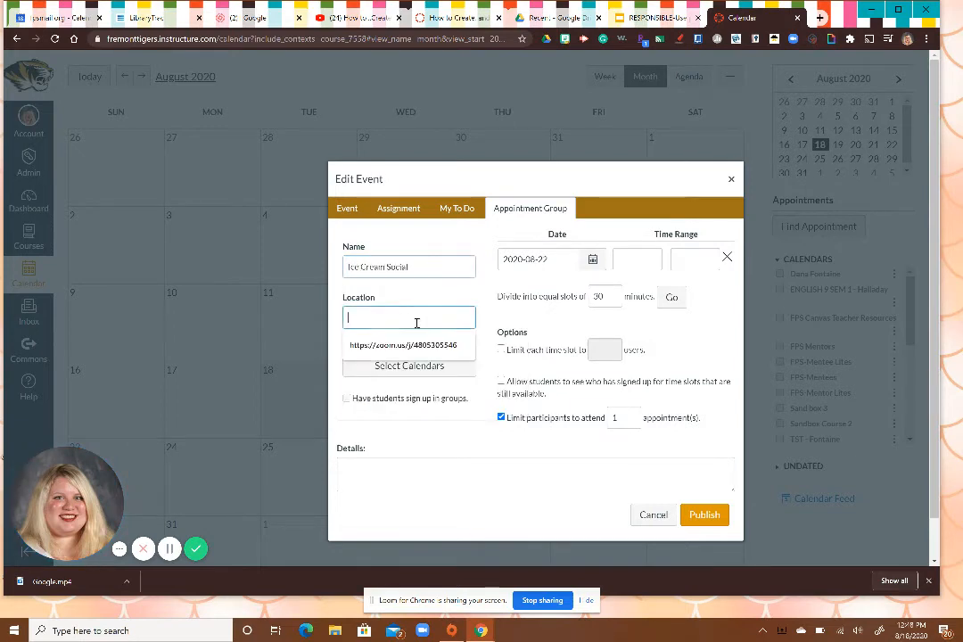
{"action": "type", "text": "Hills Library"}
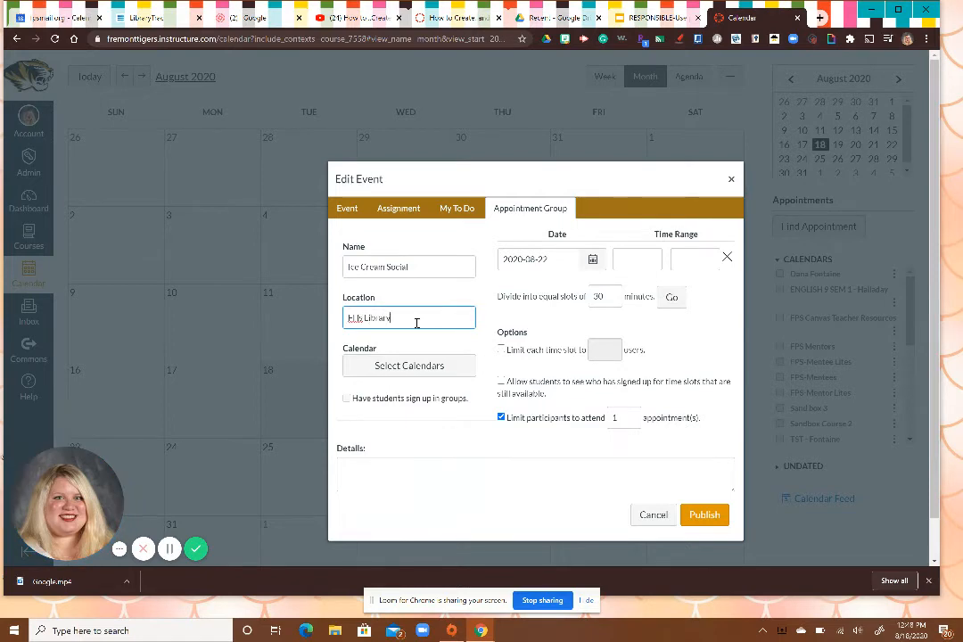
Assign the appointment group to the Your Virtual Library calendar.
{"action": "left_click", "coordinate": [425, 370]}
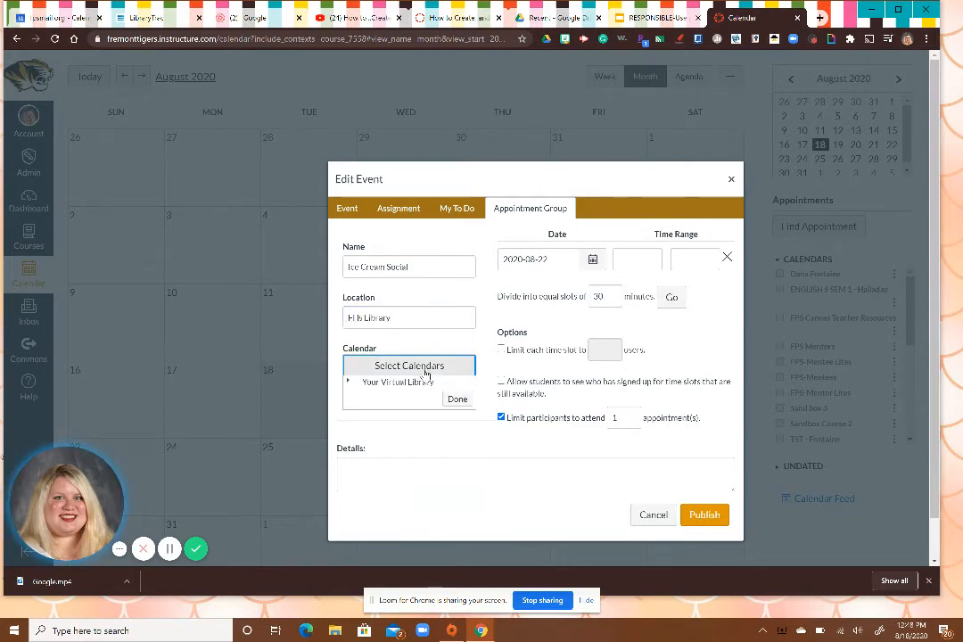
{"action": "left_click", "coordinate": [421, 381]}
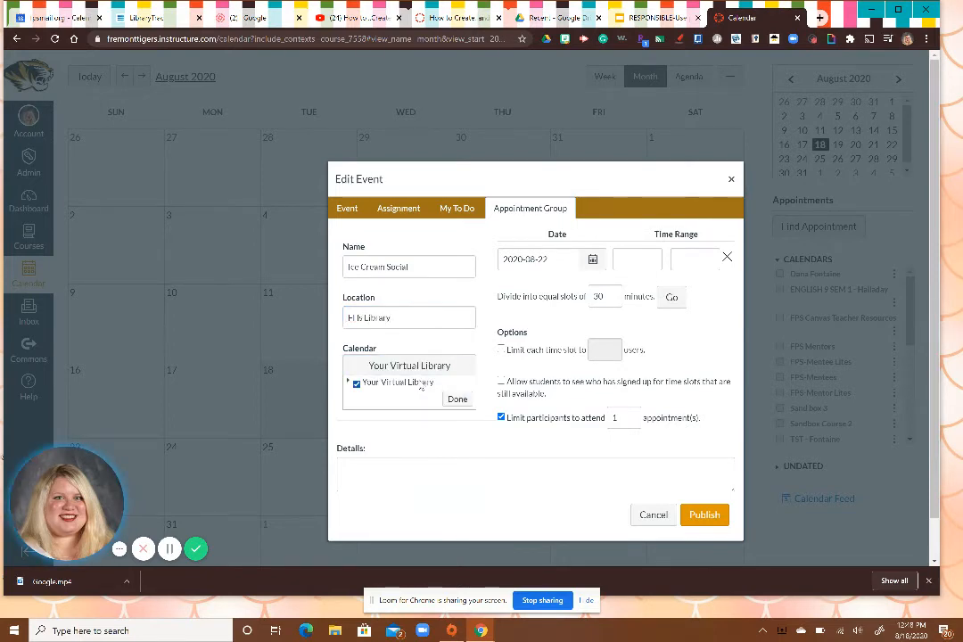
{"action": "left_click", "coordinate": [457, 400]}
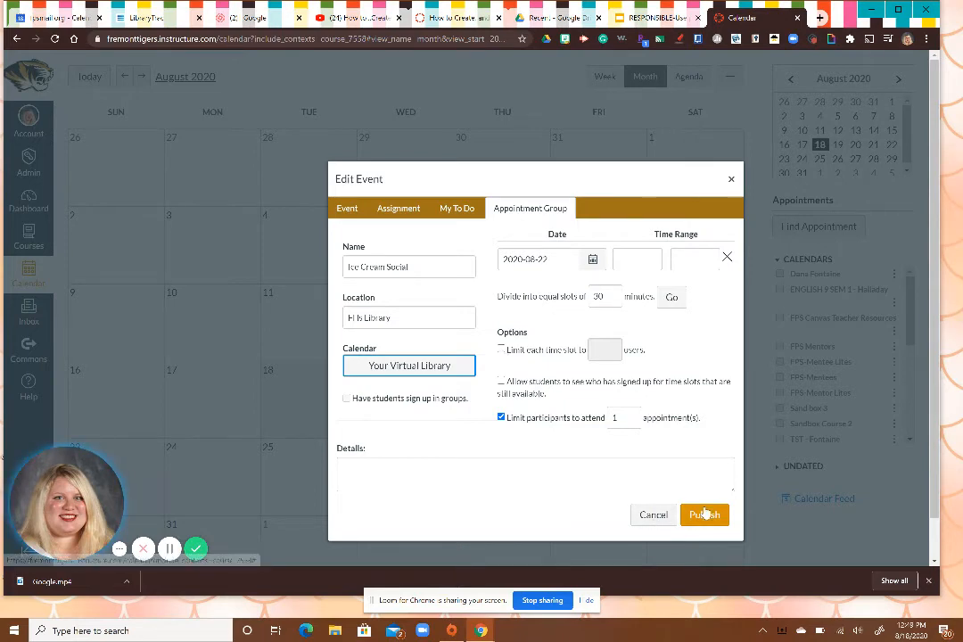
Switch to creating an event on August 22, 2020, and title it "Coffee with friends".
{"action": "left_click", "coordinate": [346, 210]}
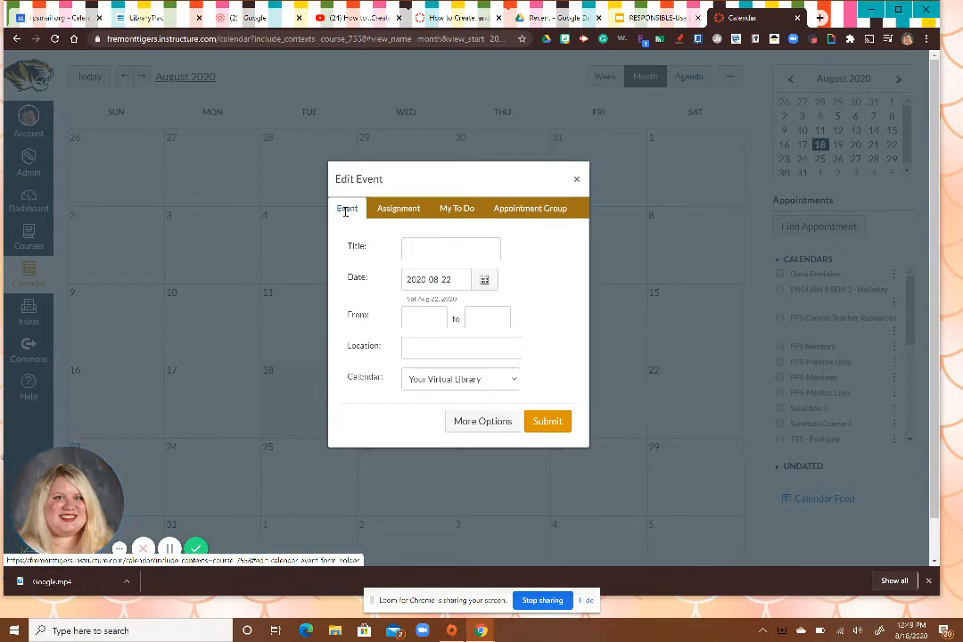
{"action": "left_click", "coordinate": [447, 244]}
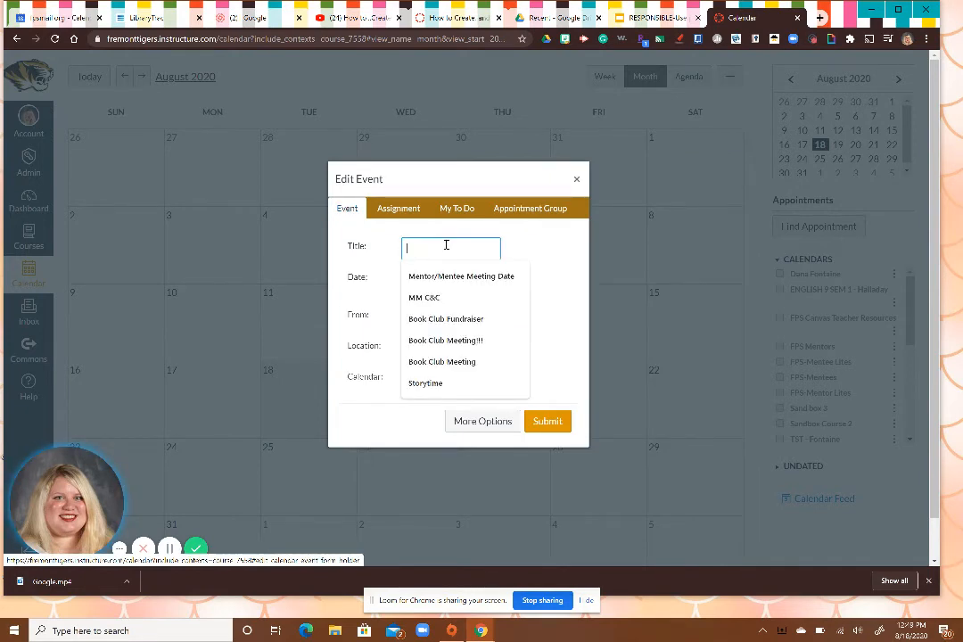
{"action": "type", "text": "C"}
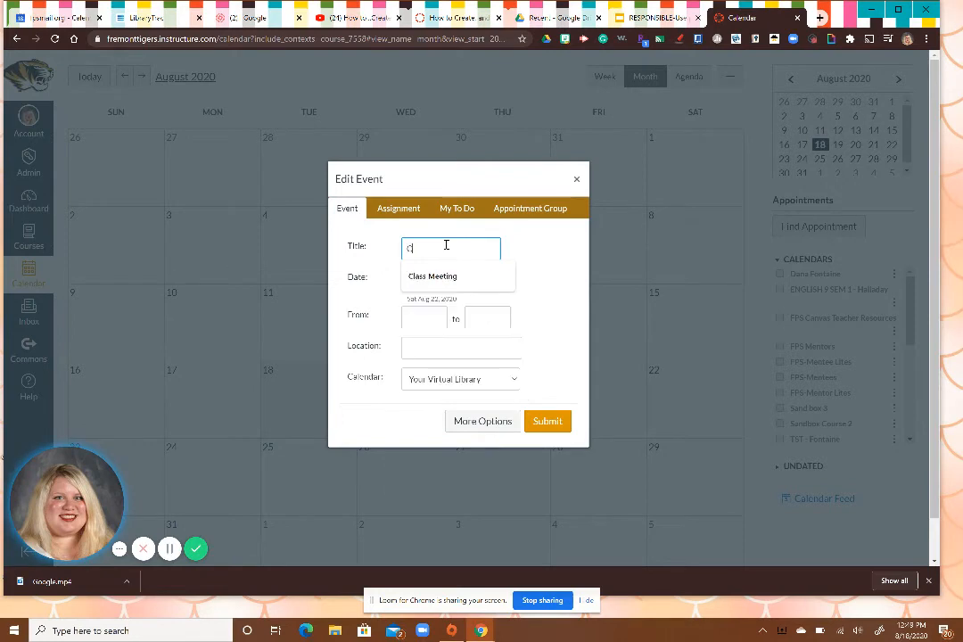
{"action": "type", "text": "offee with friends"}
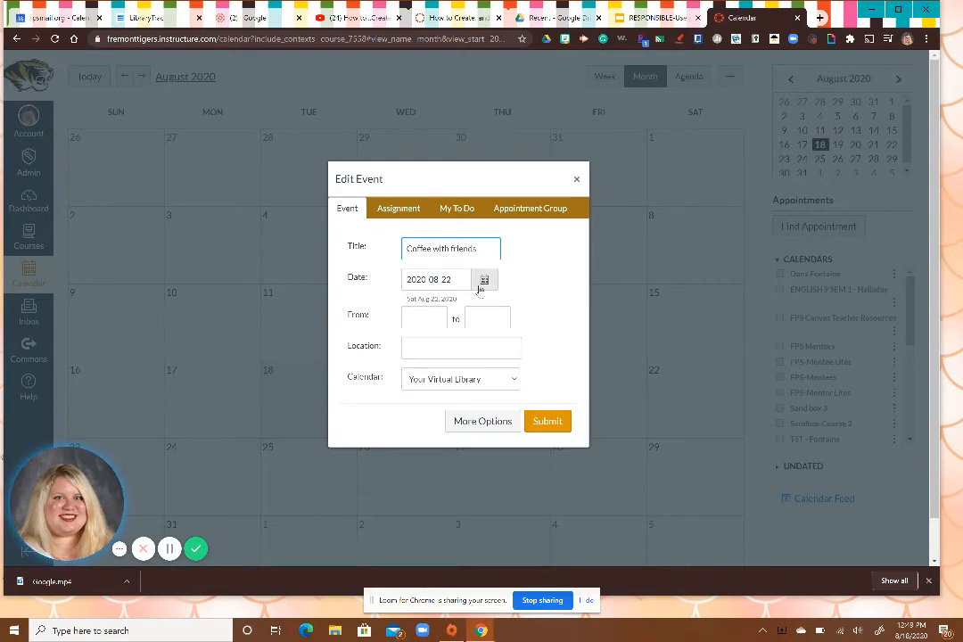
Set the event's time from 4:00pm to 6:00pm.
{"action": "left_click", "coordinate": [431, 316]}
{"action": "type", "text": "4:0"}
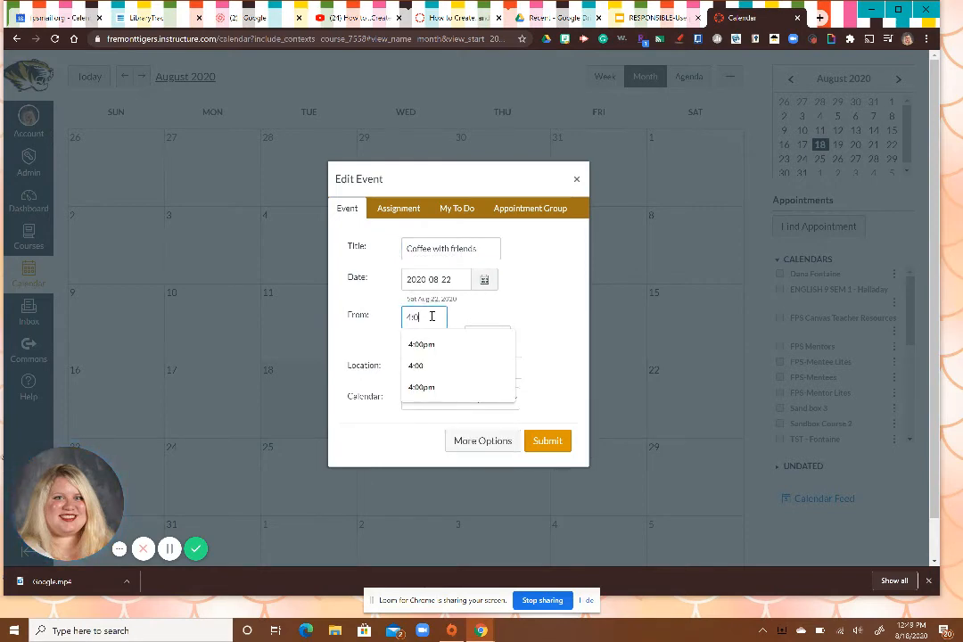
{"action": "type", "text": "0pm"}
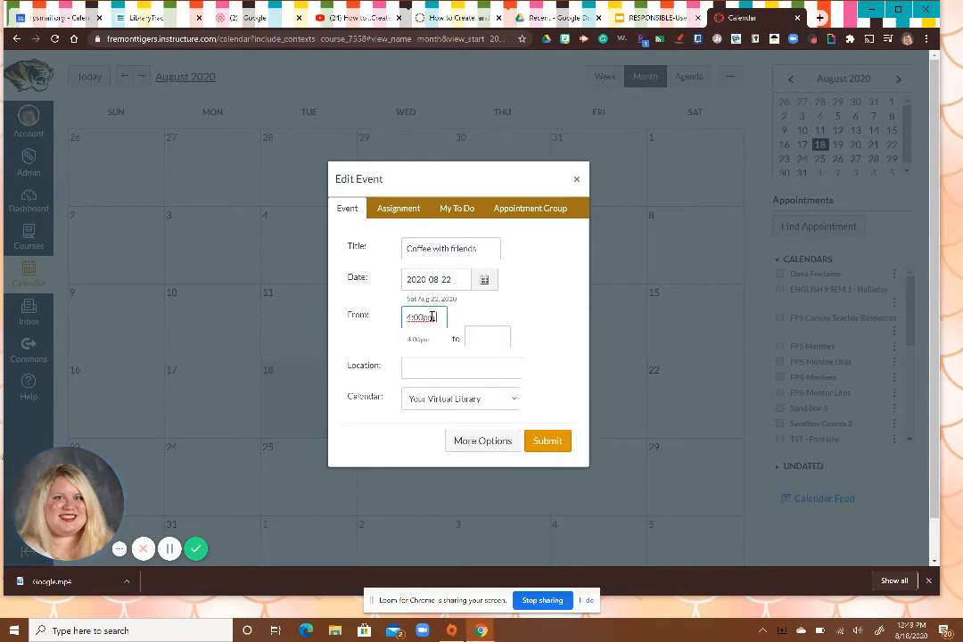
{"action": "left_click", "coordinate": [483, 335]}
{"action": "type", "text": "6:00"}
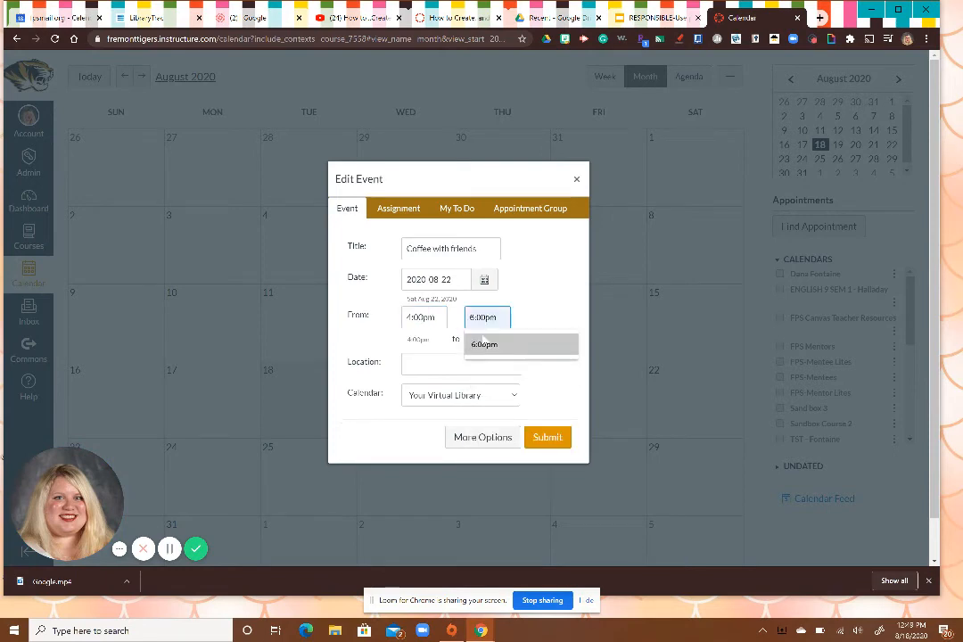
{"action": "type", "text": "pm"}
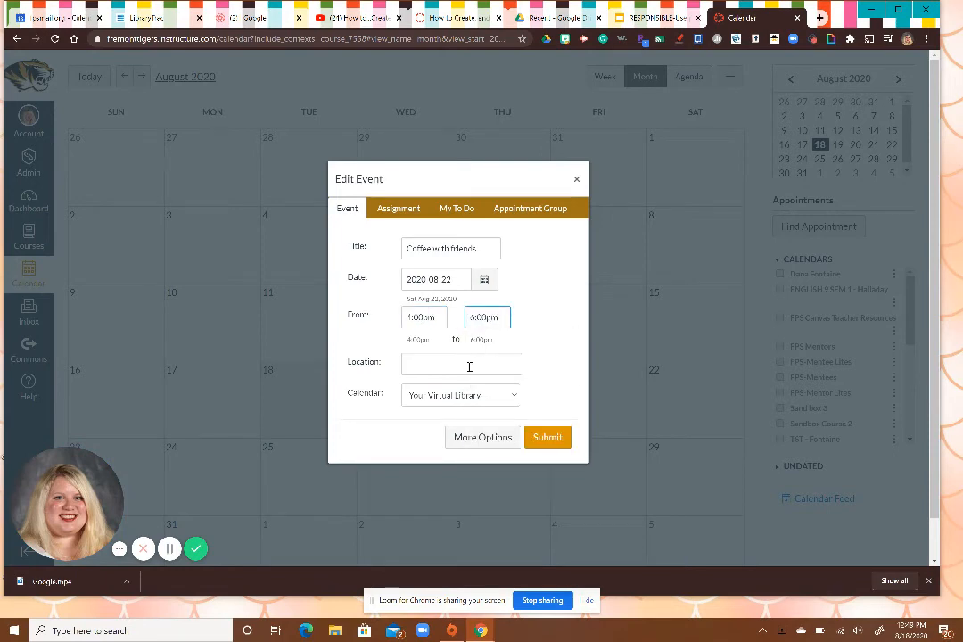
Set the event's location to "Milady Coffee House", choose the Your Virtual Library calendar, and submit the event.
{"action": "left_click", "coordinate": [469, 366]}
{"action": "type", "text": "Milar"}
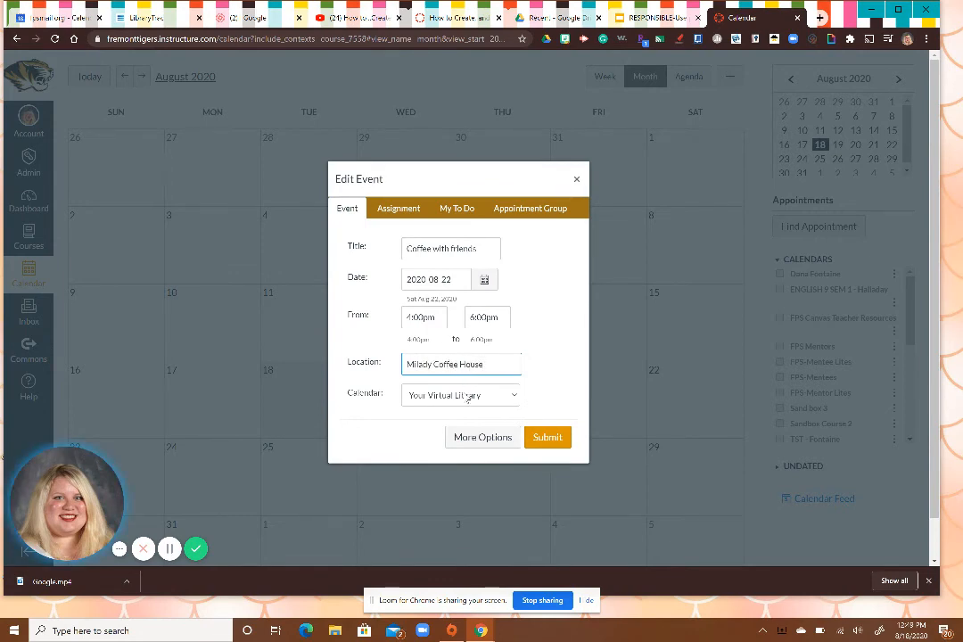
{"action": "left_click", "coordinate": [465, 395]}
{"action": "left_click", "coordinate": [462, 416]}
{"action": "left_click", "coordinate": [548, 439]}
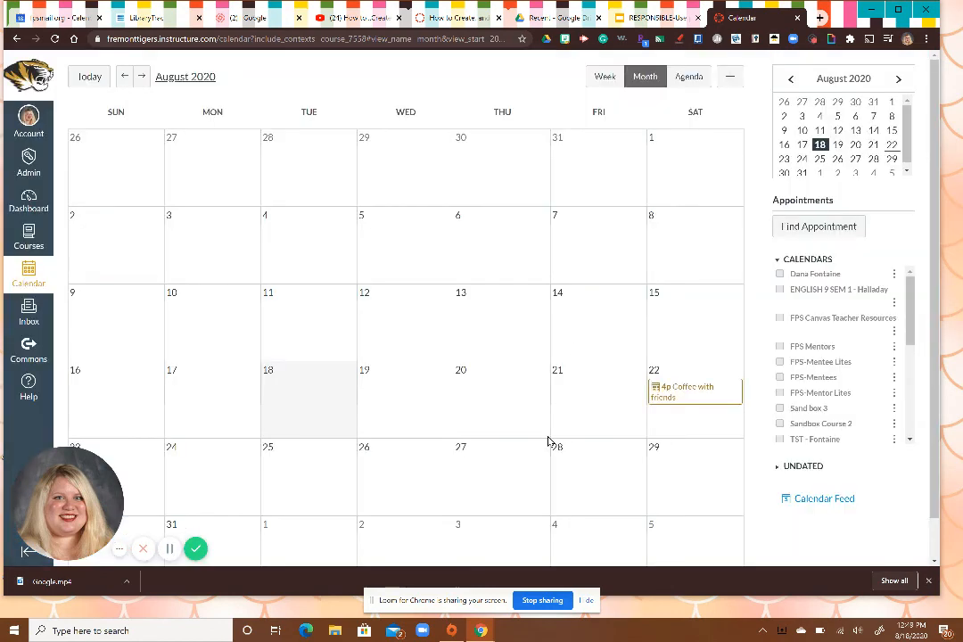
Open the "Coffee with friends" event on August 22 and delete it, confirming the deletion.
{"action": "left_click", "coordinate": [687, 393]}
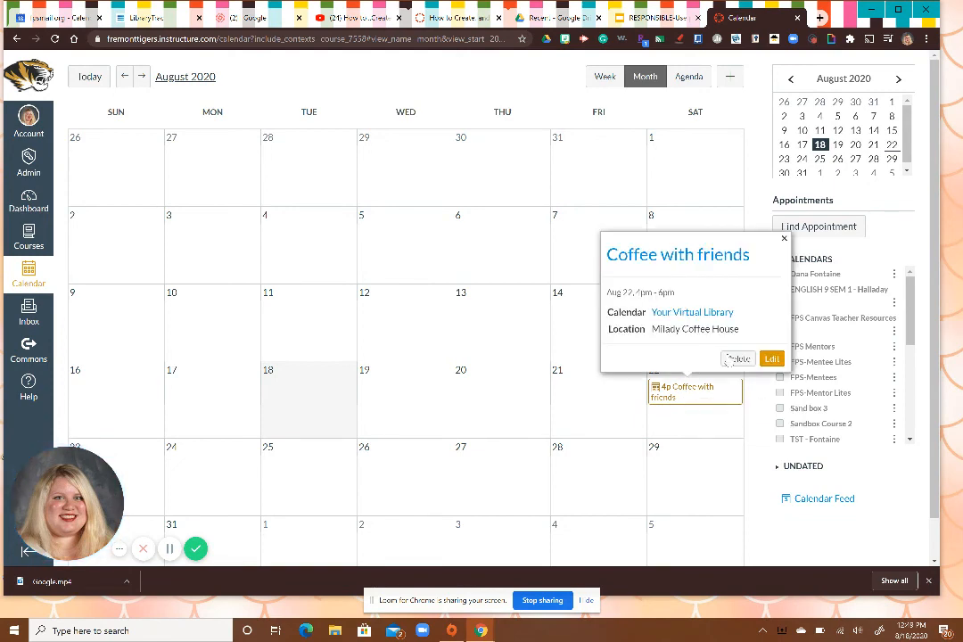
{"action": "left_click", "coordinate": [737, 358]}
{"action": "left_click", "coordinate": [526, 346]}
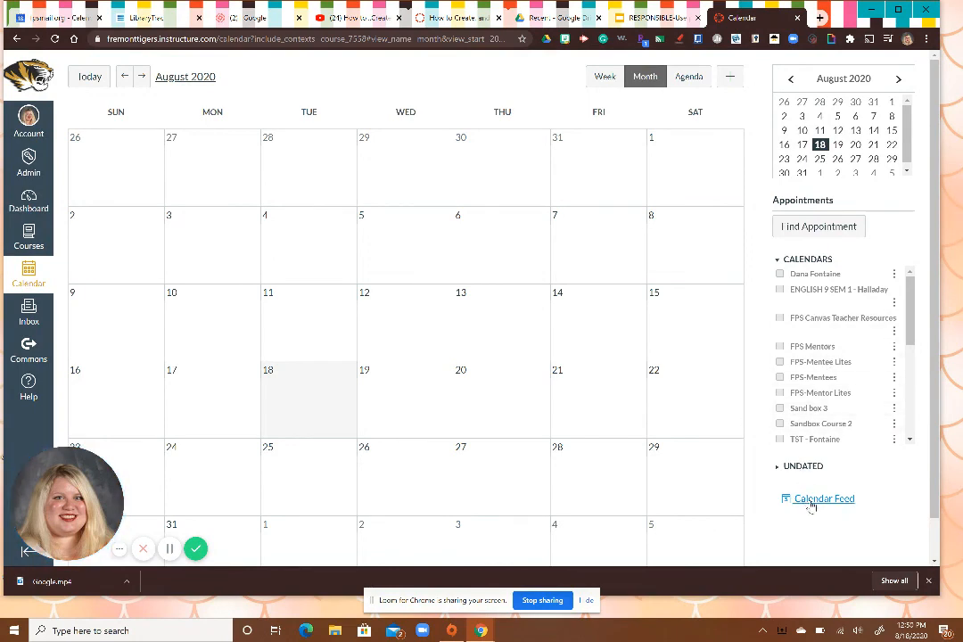
{"action": "scroll", "coordinate": [811, 505], "scroll_direction": "down", "scroll_amount": 1}
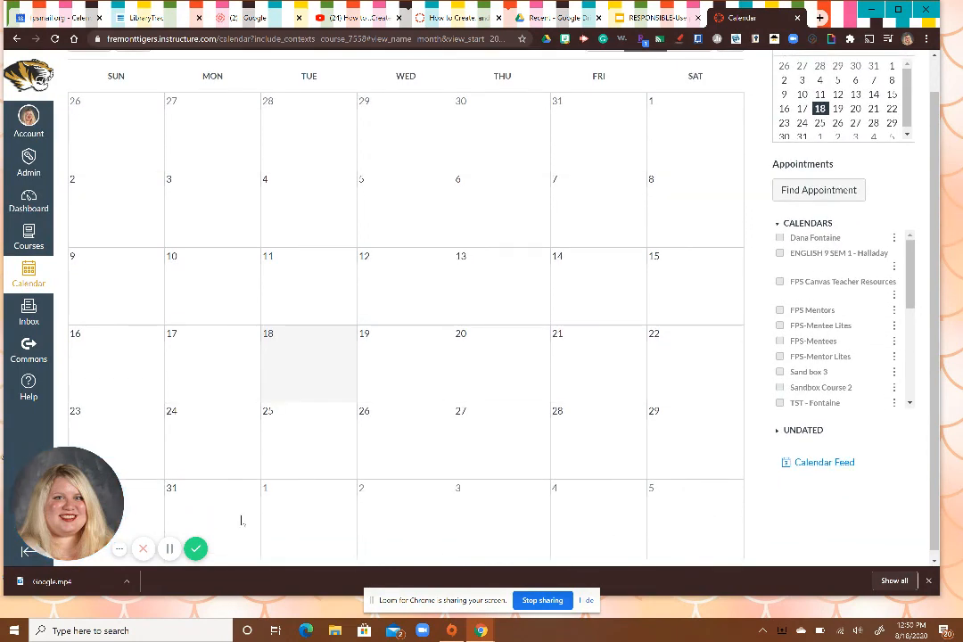